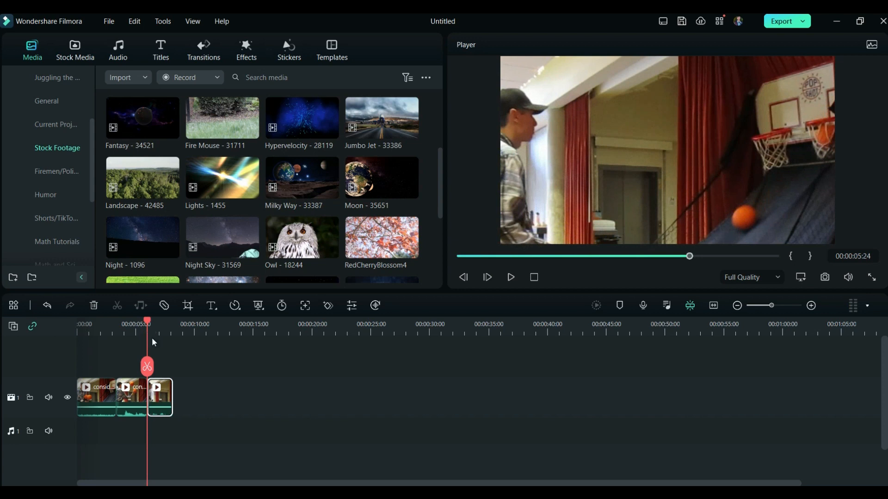
# Try uniform speeds of 0.32, 0.91, 1.25 and 0.78 on the middle clip, and play the timeline at 0.78.
pyautogui.click(135, 386)
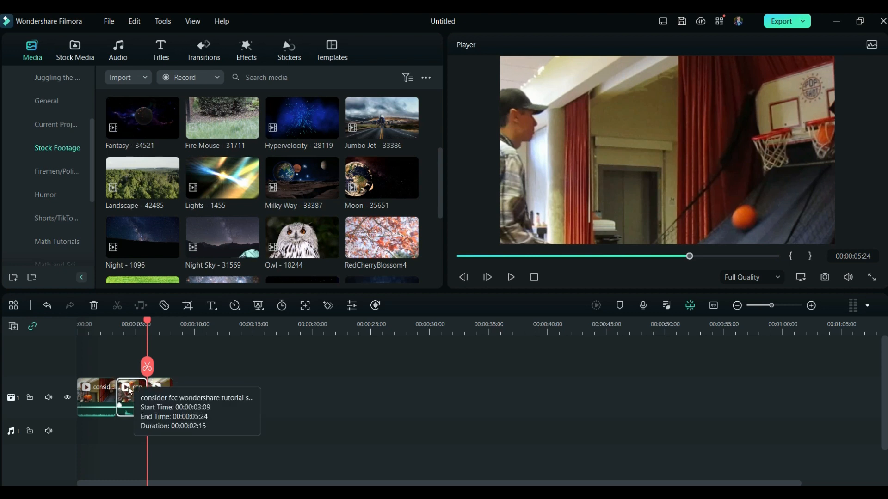
pyautogui.doubleClick(132, 391)
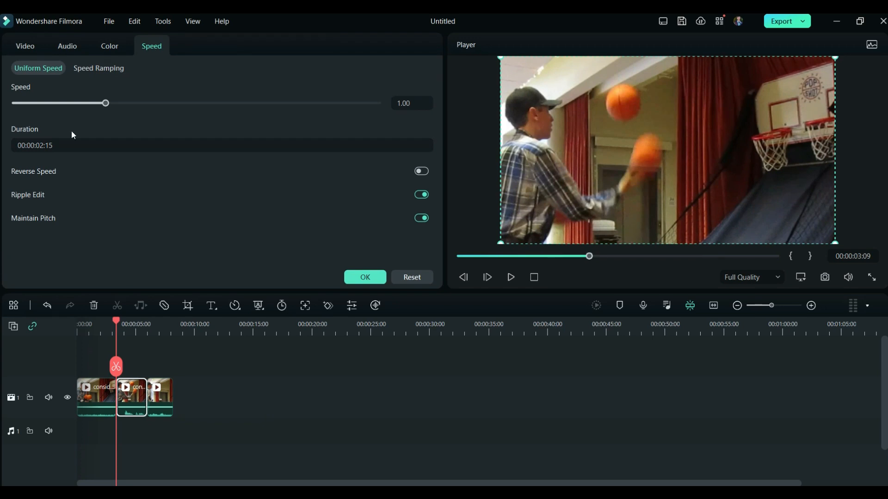
pyautogui.click(58, 105)
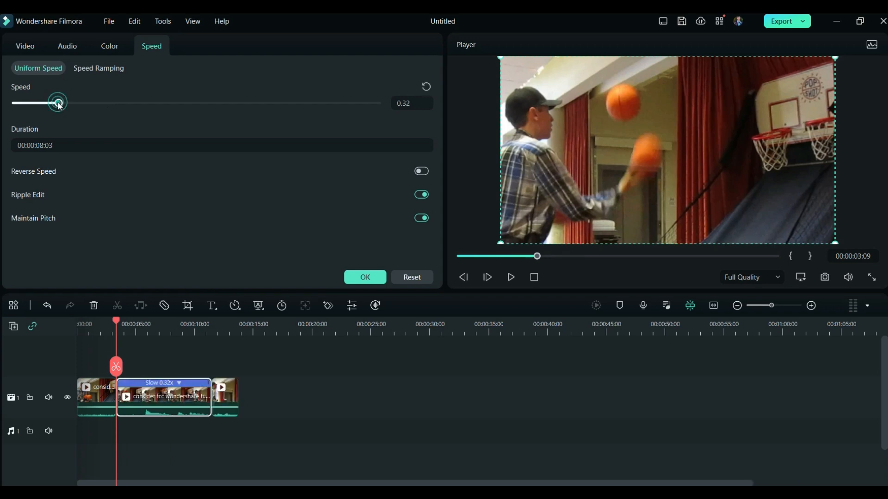
pyautogui.click(141, 104)
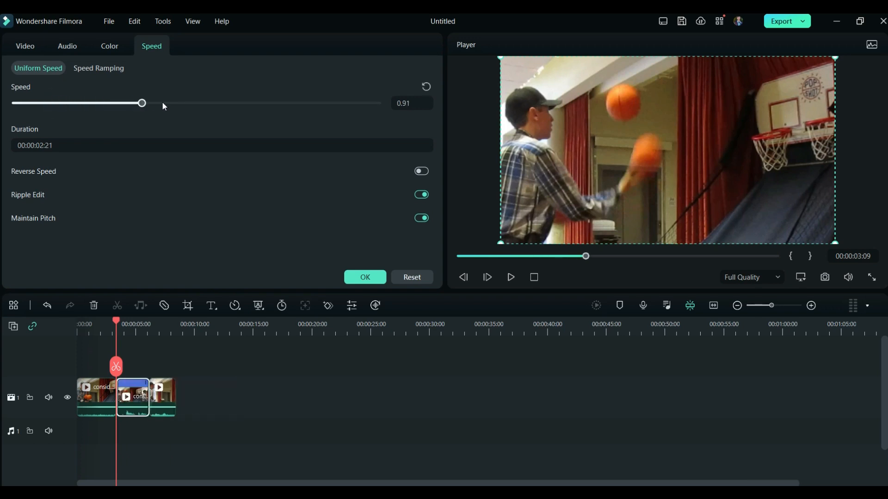
pyautogui.click(190, 103)
pyautogui.click(124, 104)
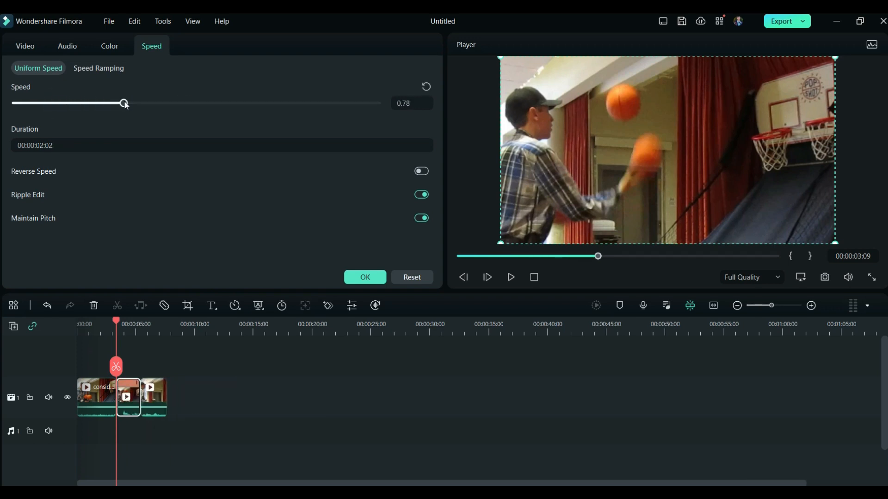
pyautogui.click(102, 327)
pyautogui.press('space')
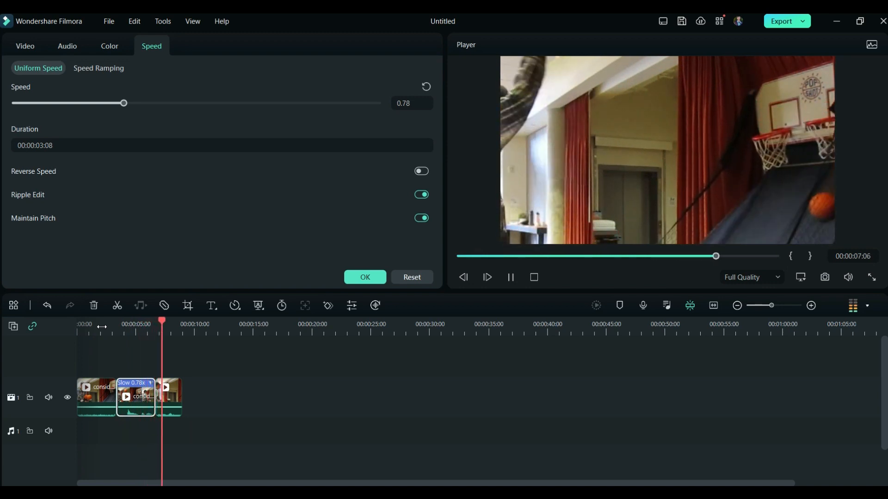
pyautogui.press('space')
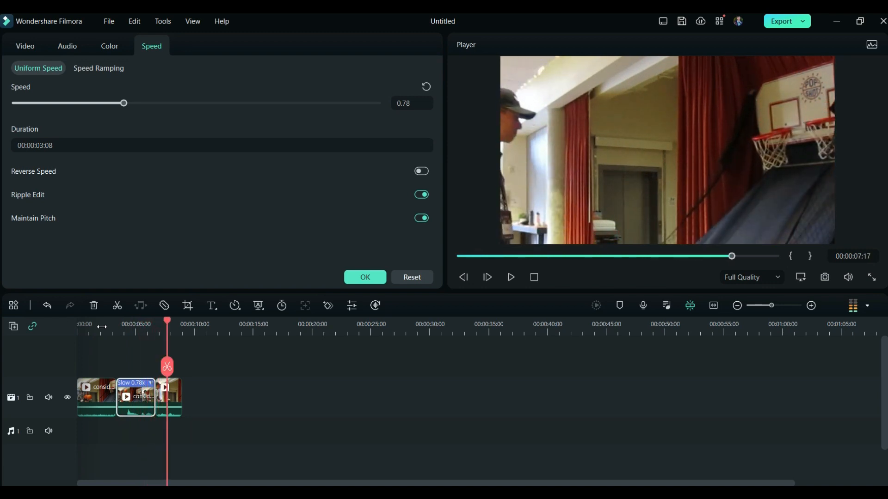
# Set the middle clip's uniform speed to 1.92 and play the timeline through that clip.
pyautogui.click(178, 103)
pyautogui.click(208, 103)
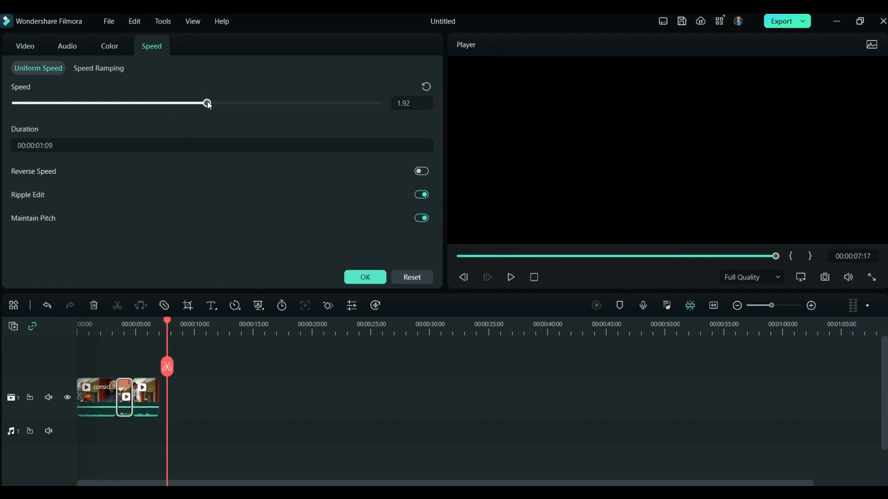
pyautogui.click(107, 325)
pyautogui.press('space')
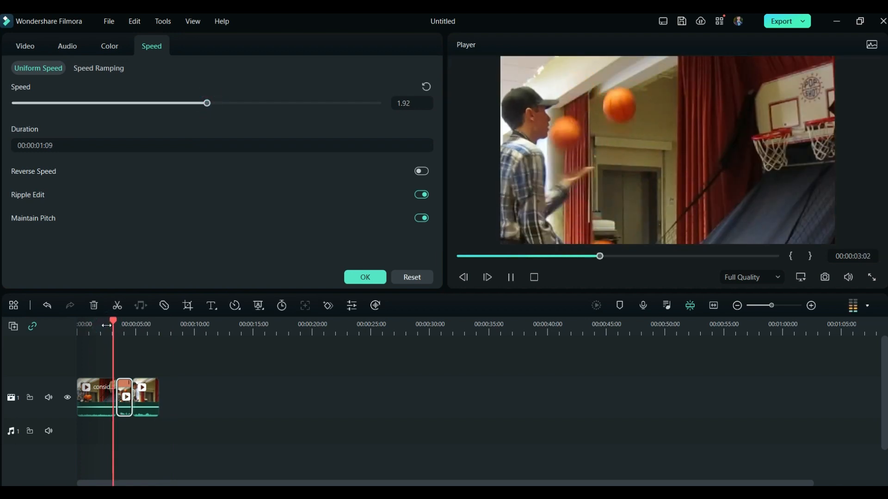
pyautogui.press('space')
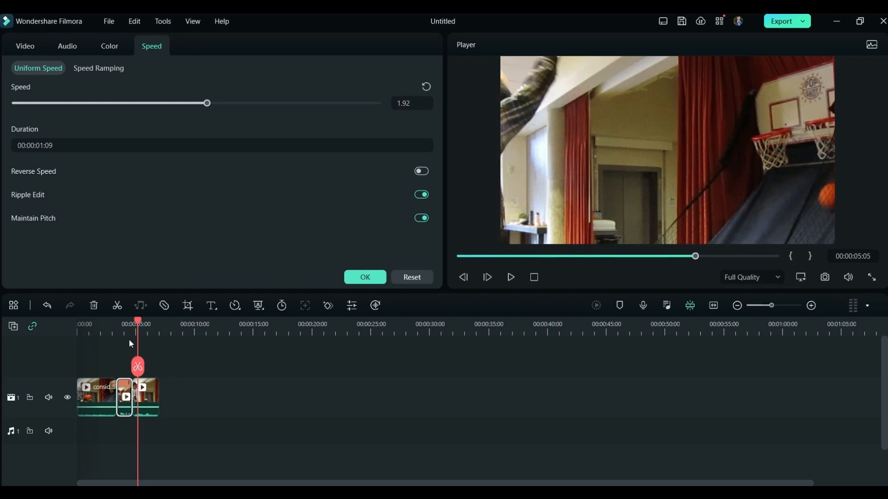
# Replay the transition into the sped-up middle clip, starting shortly before it and again from 00:00:03:00.
pyautogui.click(115, 328)
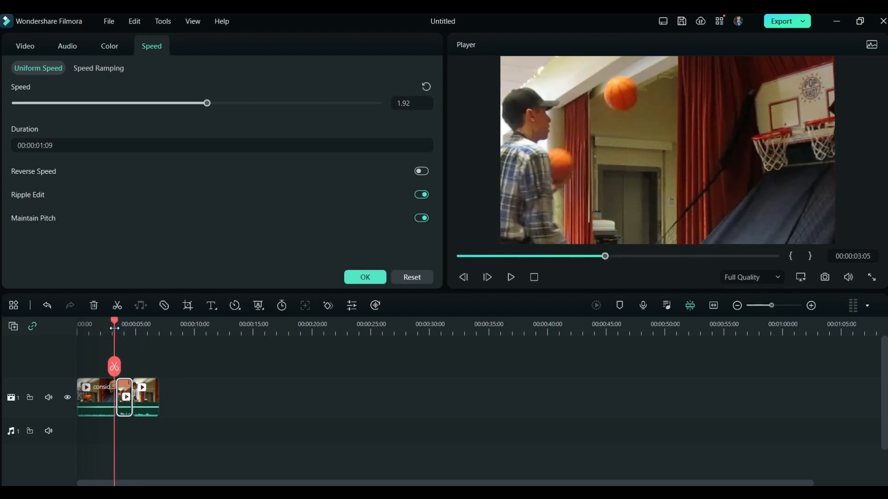
pyautogui.click(105, 329)
pyautogui.press('space')
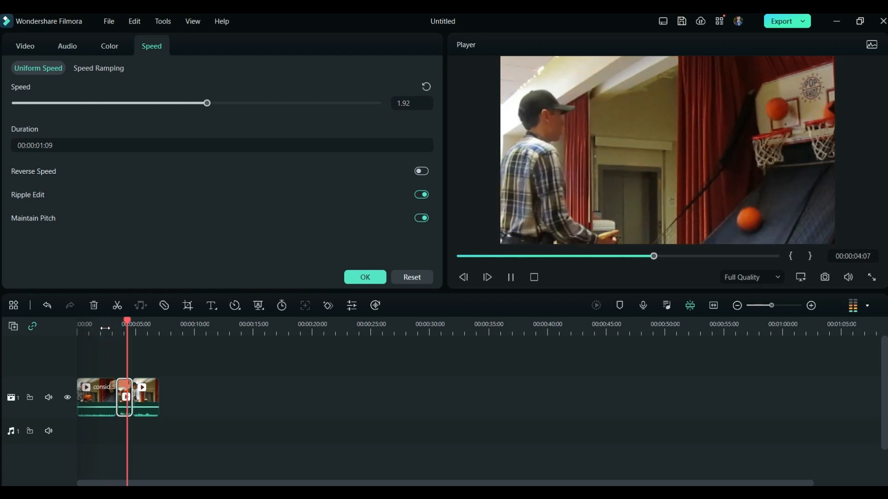
pyautogui.press('space')
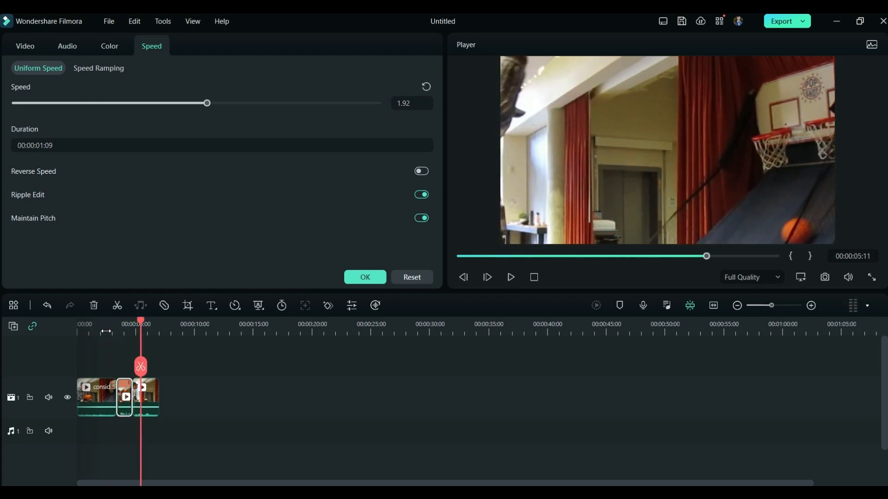
pyautogui.moveTo(106, 330); pyautogui.dragTo(271, 321)
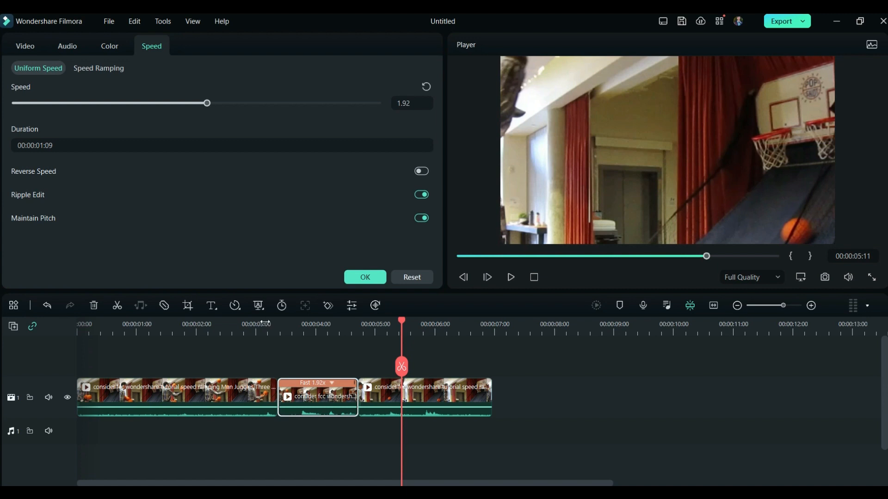
pyautogui.click(256, 324)
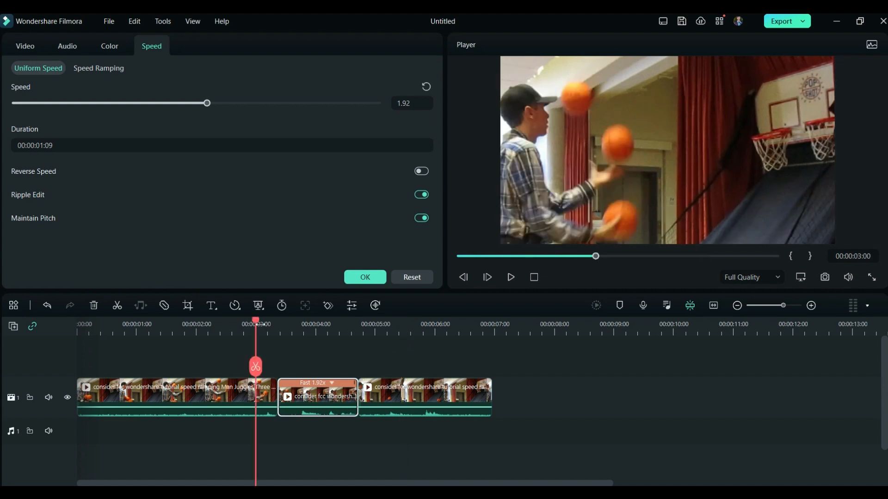
pyautogui.press('space')
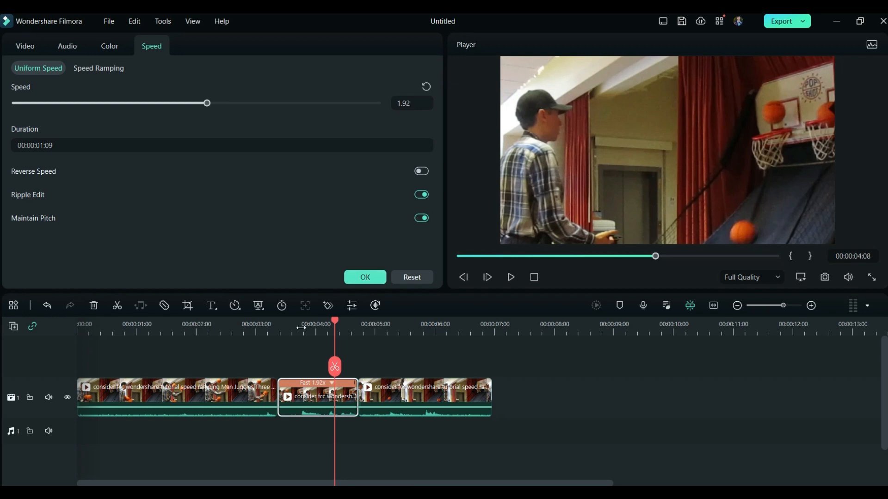
# Undo all the speed changes and the splits back to a single uncut clip at normal speed.
pyautogui.hotkey('ctrl', 'z')
pyautogui.hotkey('ctrl', 'z')
pyautogui.hotkey('ctrl', 'z')
pyautogui.hotkey('ctrl', 'z')
pyautogui.hotkey('ctrl', 'z')
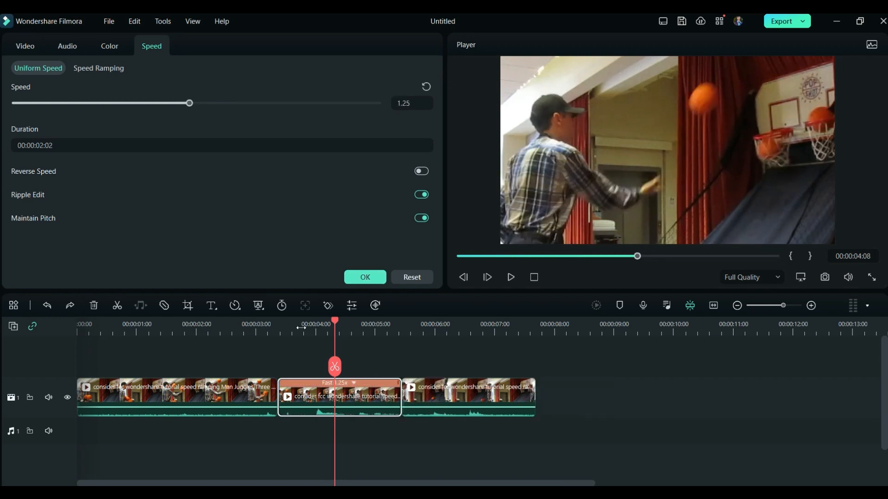
pyautogui.hotkey('ctrl', 'z')
pyautogui.hotkey('ctrl', 'z')
pyautogui.hotkey('ctrl', 'z')
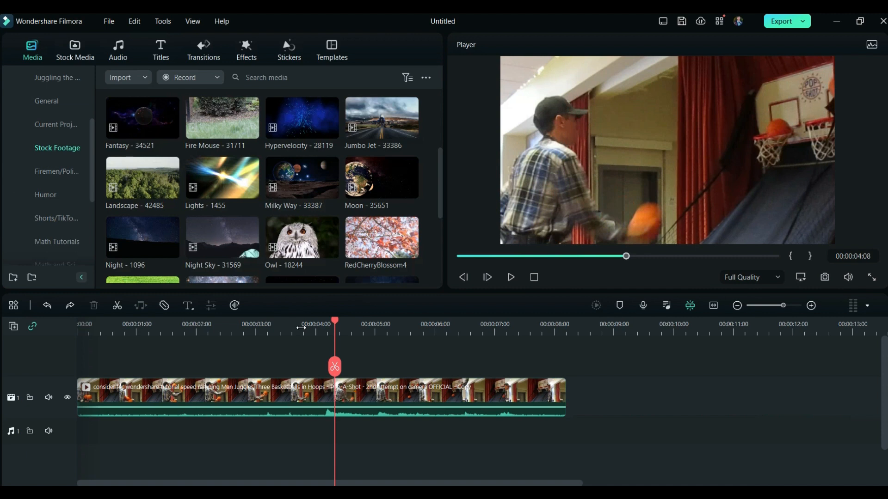
# Open the Speed Ramping settings for the whole clip, apply the Montage preset and play the clip from its beginning.
pyautogui.doubleClick(198, 393)
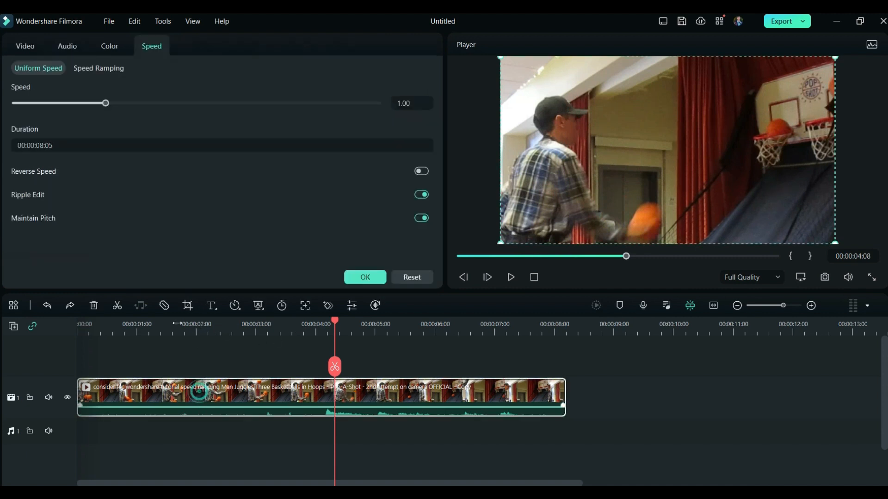
pyautogui.click(96, 72)
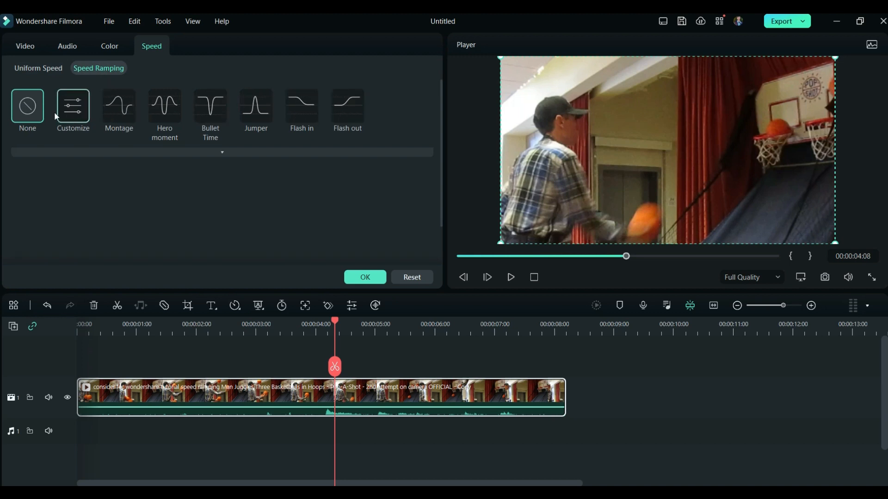
pyautogui.click(117, 109)
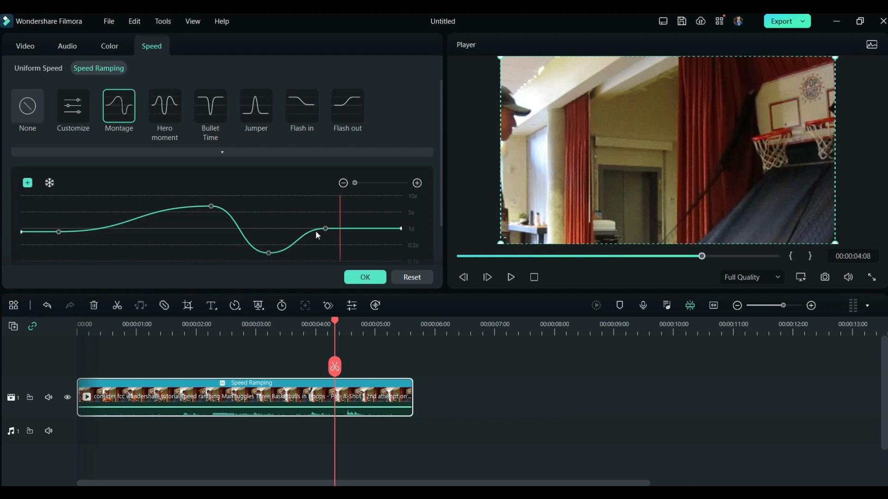
pyautogui.press('Home')
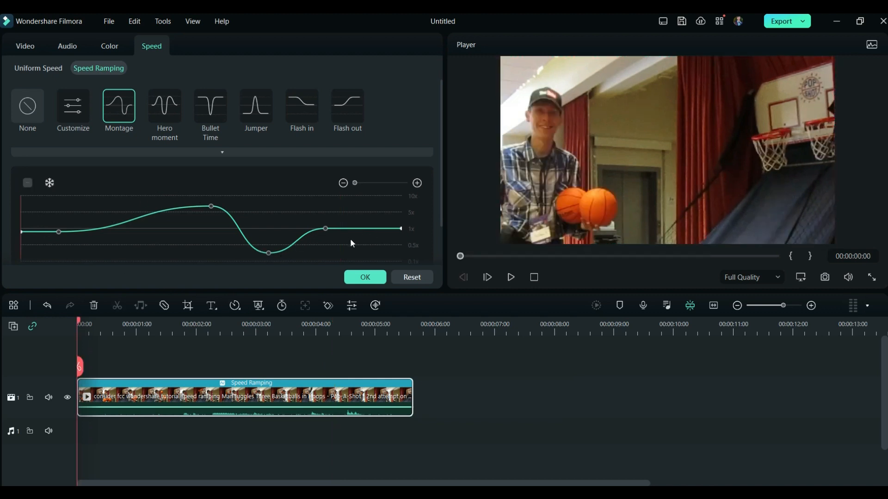
pyautogui.press('space')
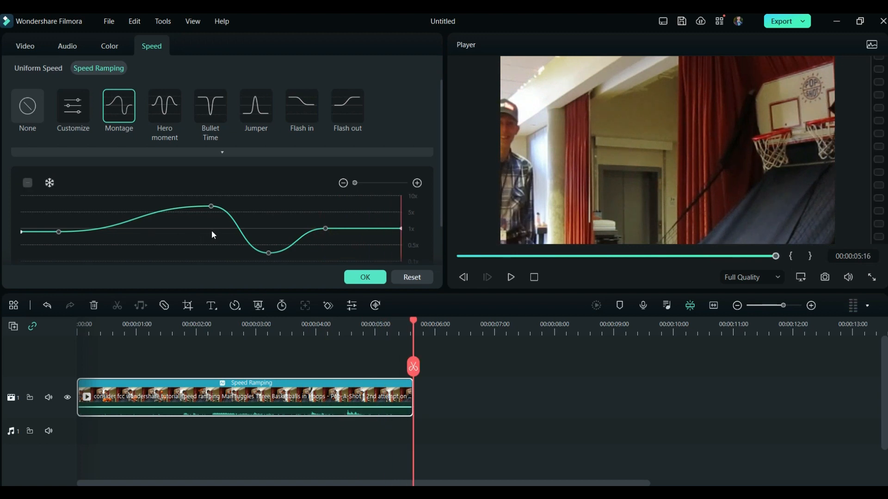
# Inspect the footage at the Montage curve's first point, peak and dip, and play the clip from near its start.
pyautogui.click(211, 207)
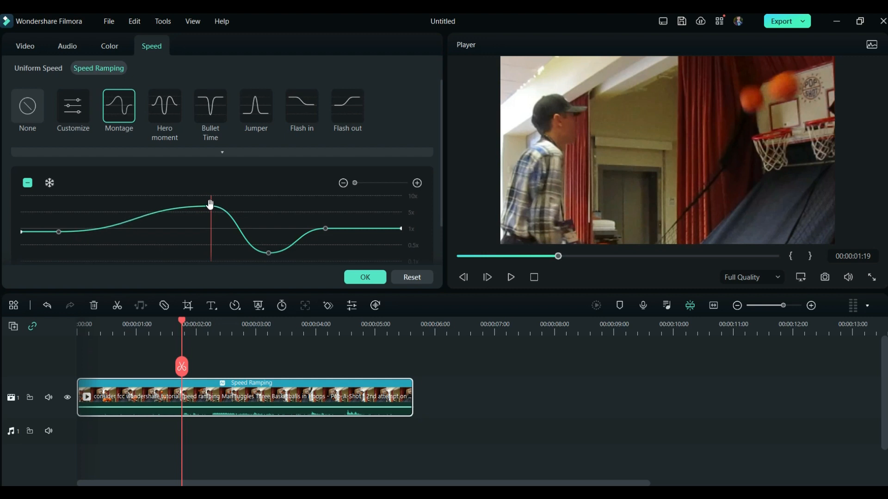
pyautogui.click(269, 252)
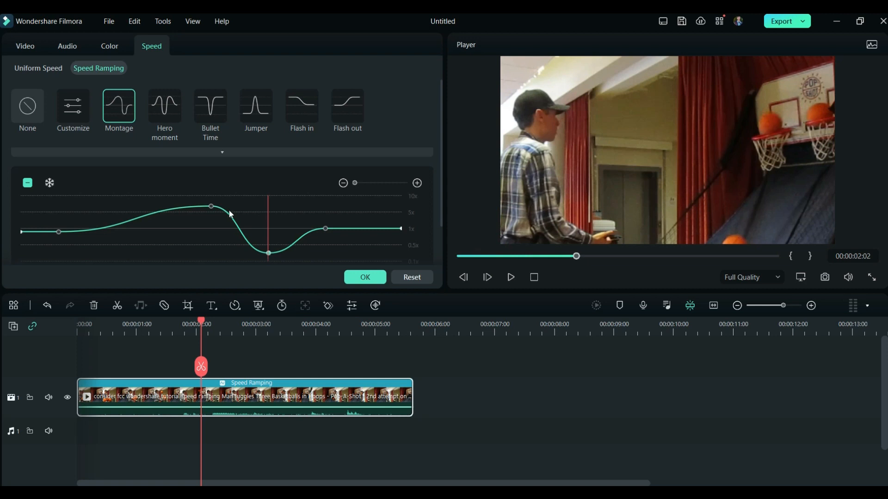
pyautogui.click(60, 231)
pyautogui.click(212, 205)
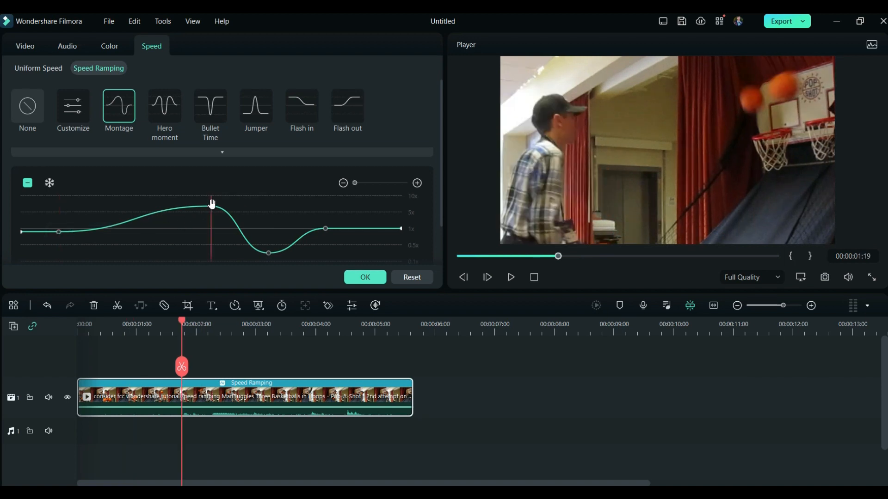
pyautogui.click(100, 326)
pyautogui.press('space')
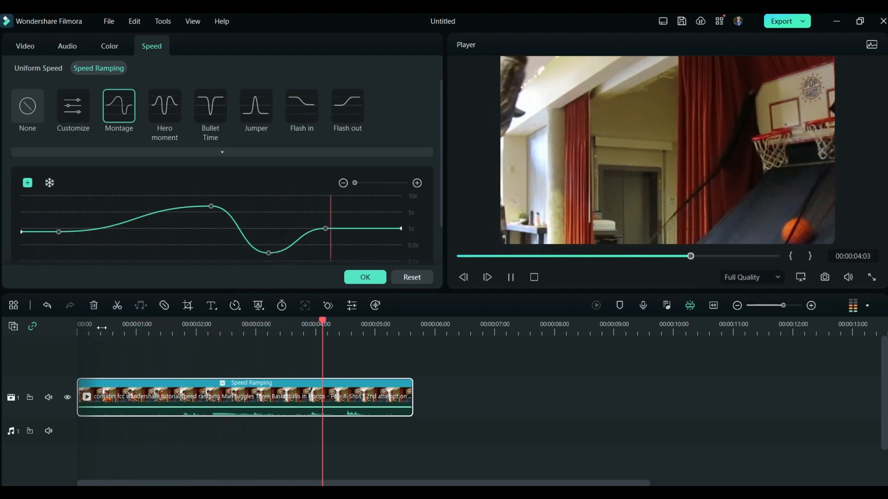
pyautogui.press('space')
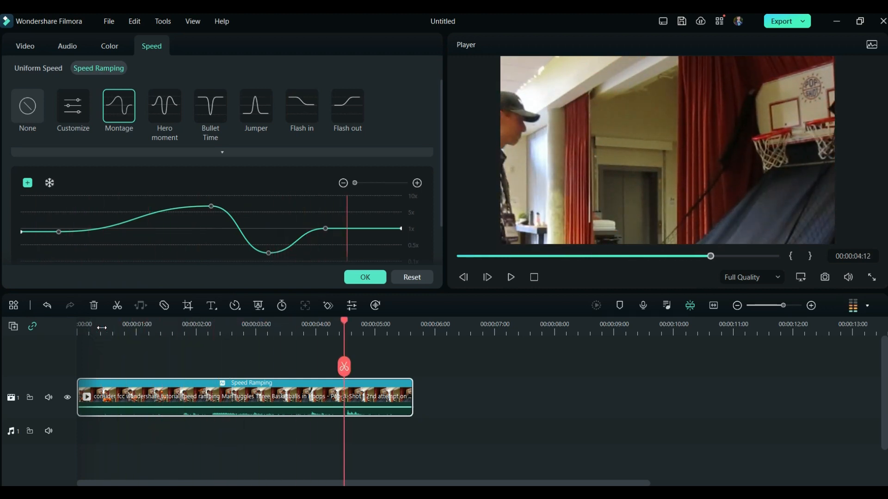
# Try the Hero moment and Bullet Time speed ramping presets in turn, playing the clip with each.
pyautogui.click(166, 109)
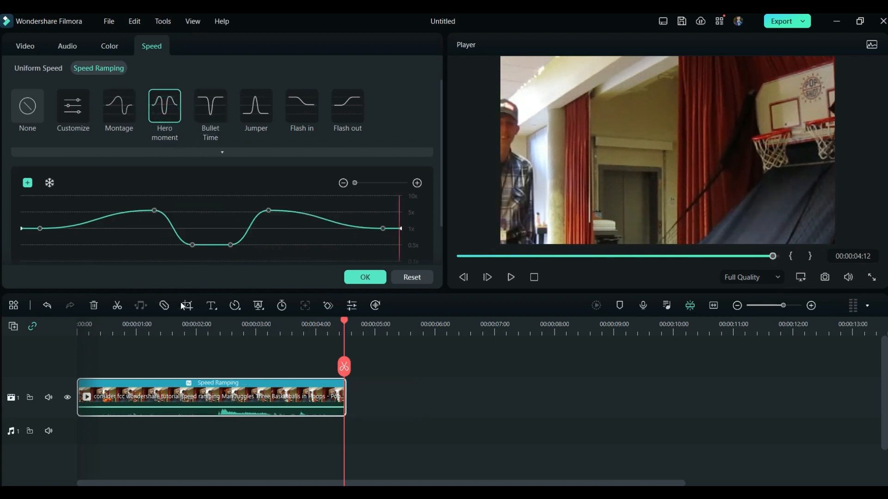
pyautogui.press('space')
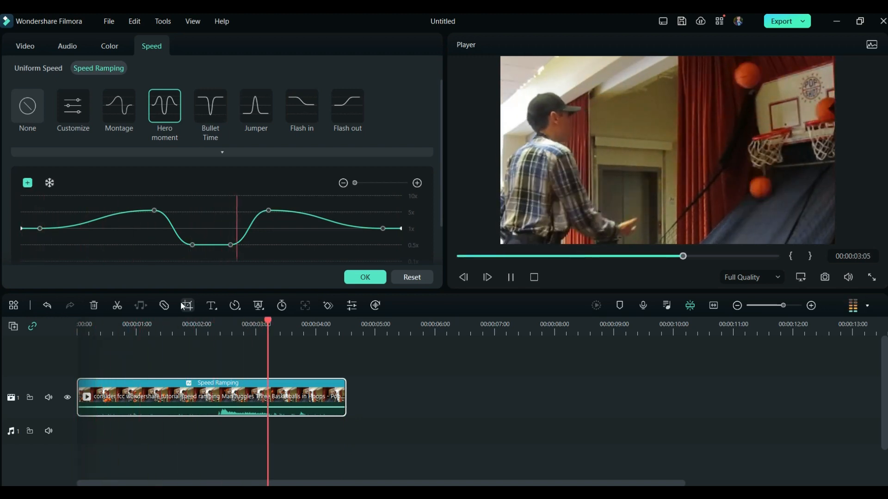
pyautogui.click(212, 109)
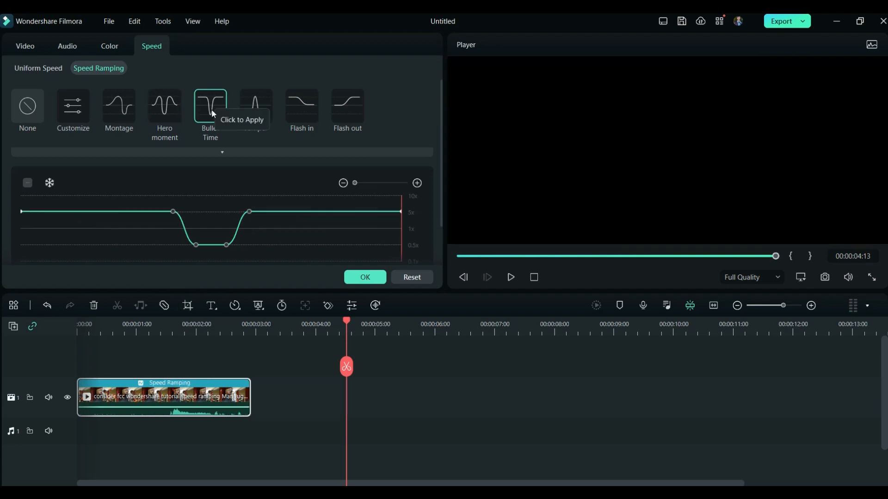
pyautogui.press('space')
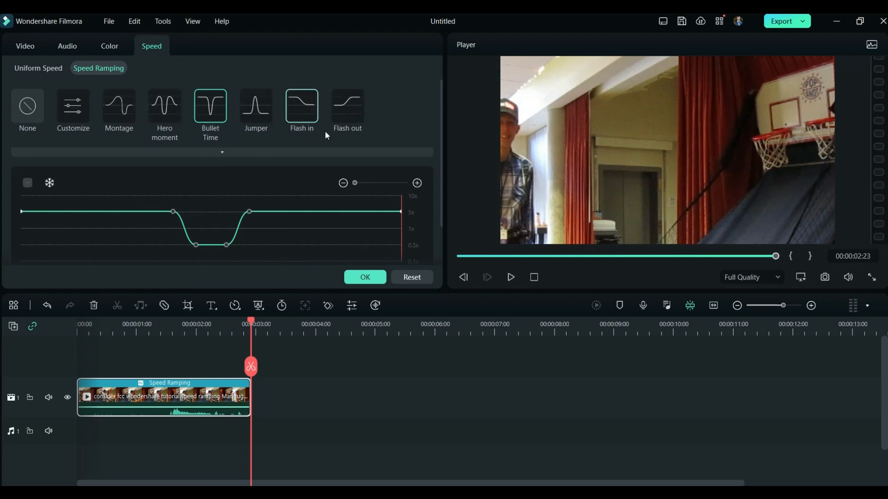
# Switch the clip to the Customize speed ramp and play from near its start, pausing at about 00:00:03:24.
pyautogui.click(71, 109)
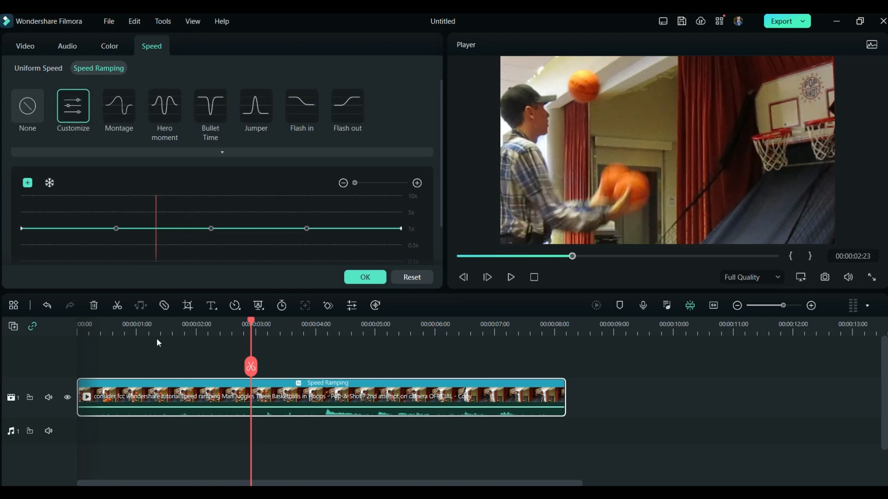
pyautogui.click(119, 330)
pyautogui.press('space')
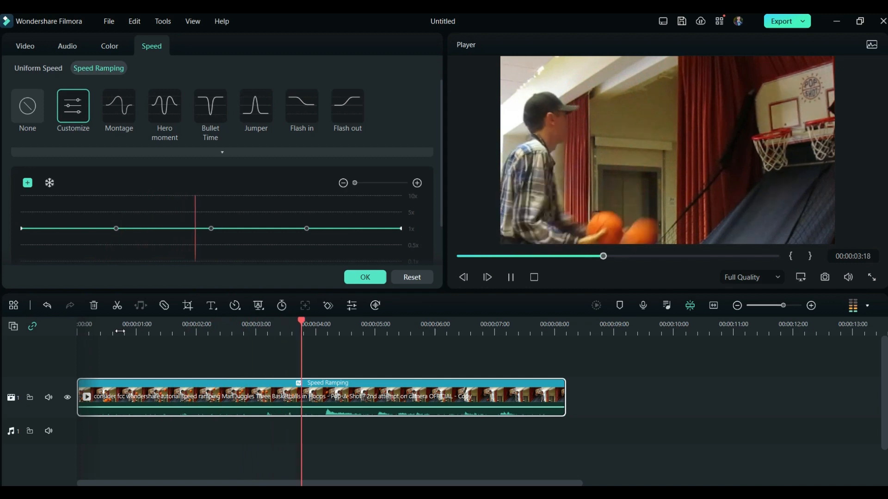
pyautogui.press('space')
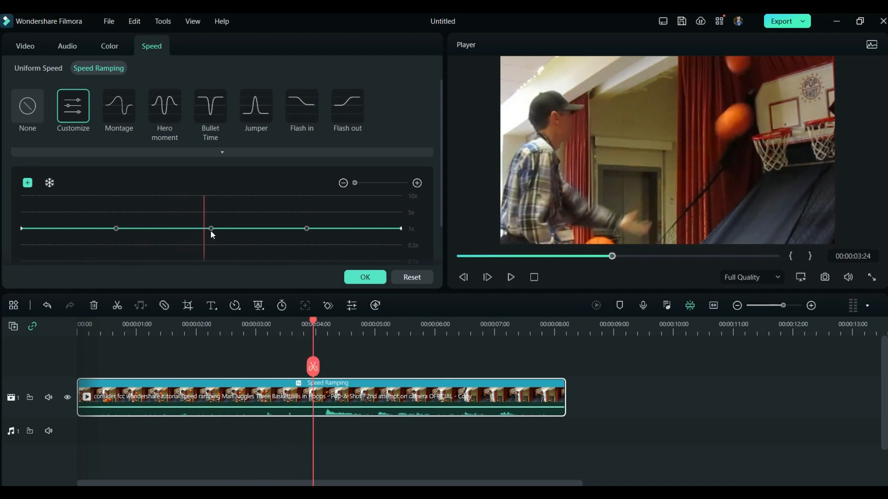
# Lower the custom curve's middle point to about 0.5x, play the slowed section and shift the following point earlier.
pyautogui.moveTo(211, 227); pyautogui.dragTo(194, 244)
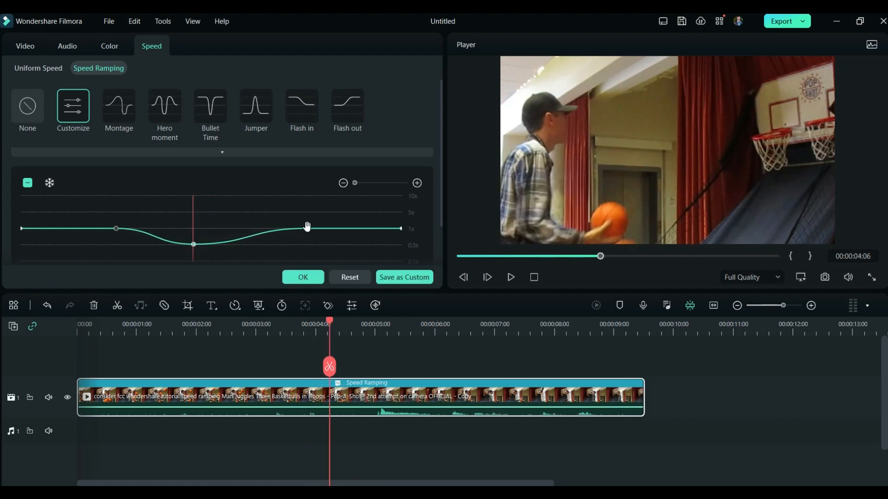
pyautogui.click(272, 327)
pyautogui.press('space')
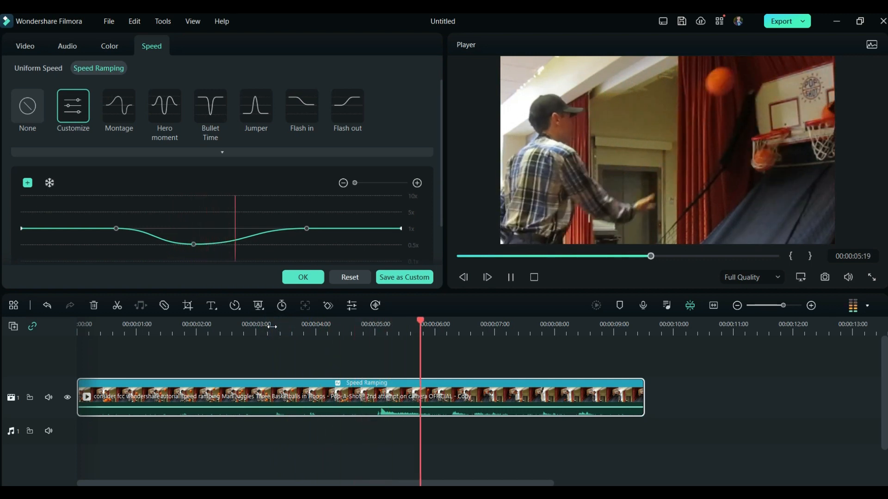
pyautogui.press('space')
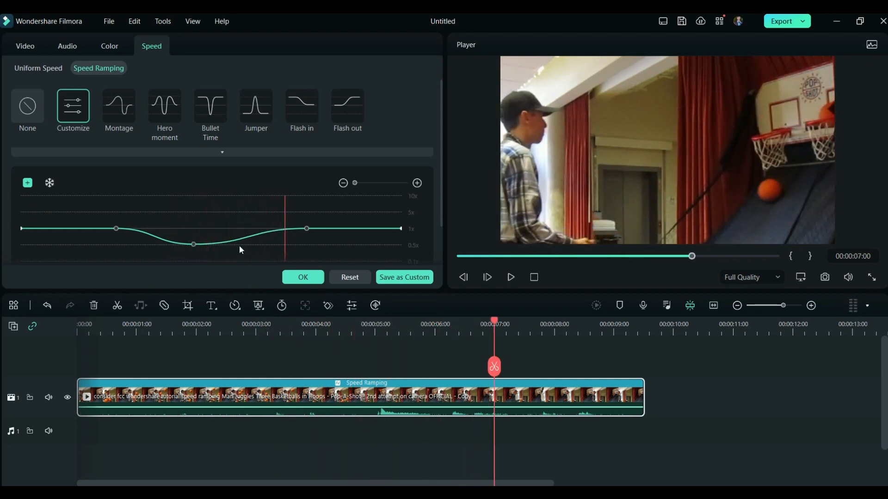
pyautogui.moveTo(307, 229); pyautogui.dragTo(274, 229)
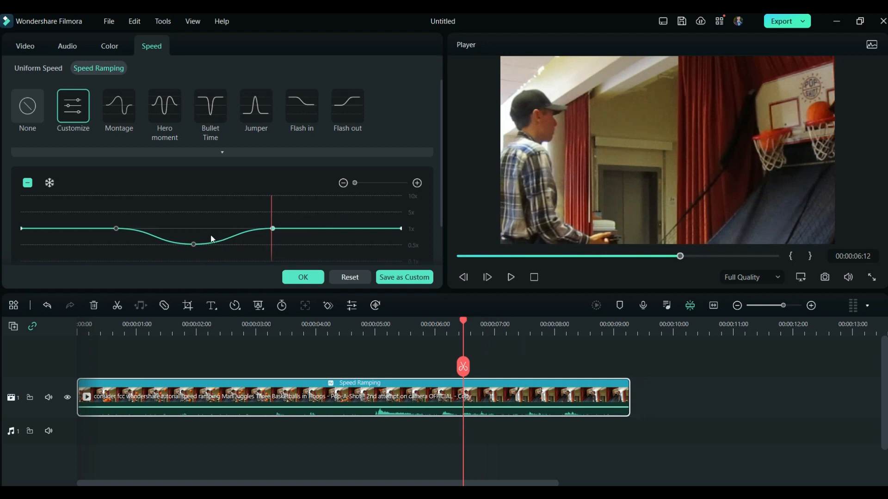
# Try the curve's middle point at about 5x with a short playback, and lower it back to about 0.5x.
pyautogui.moveTo(194, 244); pyautogui.dragTo(193, 212)
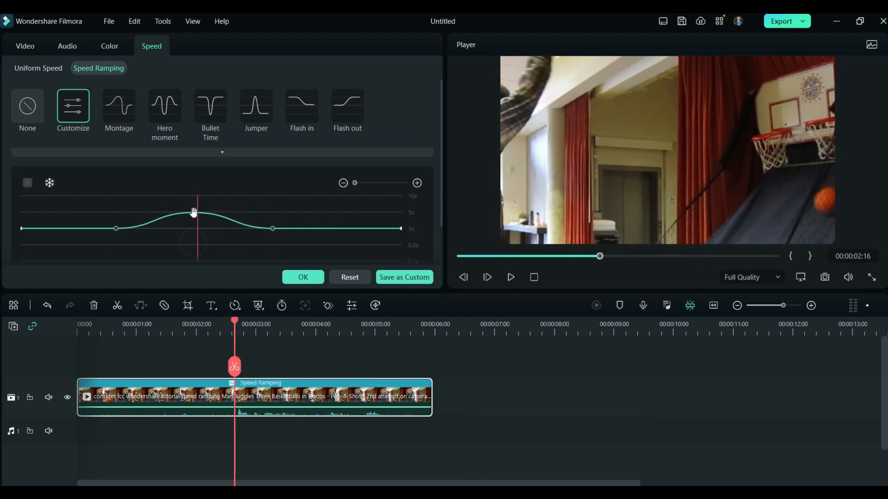
pyautogui.click(169, 331)
pyautogui.press('space')
pyautogui.press('space')
pyautogui.moveTo(193, 212); pyautogui.dragTo(189, 245)
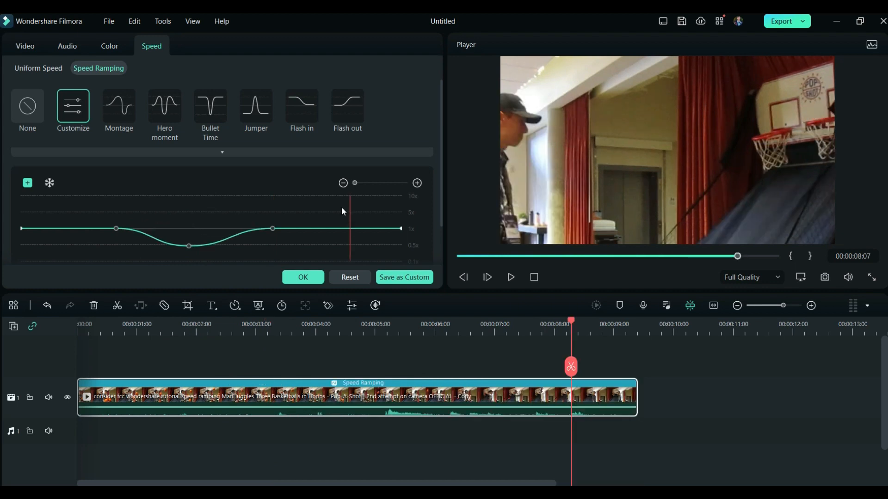
# Add a speed point near the clip's end raised to about 5x, and move the first inner point earlier and down to 0.10x.
pyautogui.click(28, 183)
pyautogui.moveTo(350, 227); pyautogui.dragTo(345, 211)
pyautogui.moveTo(116, 229); pyautogui.dragTo(85, 288)
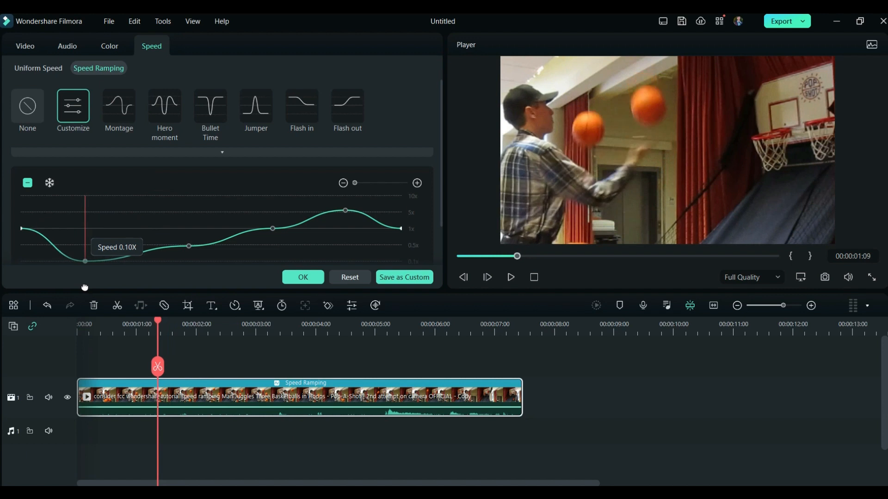
pyautogui.moveTo(85, 283); pyautogui.dragTo(84, 283)
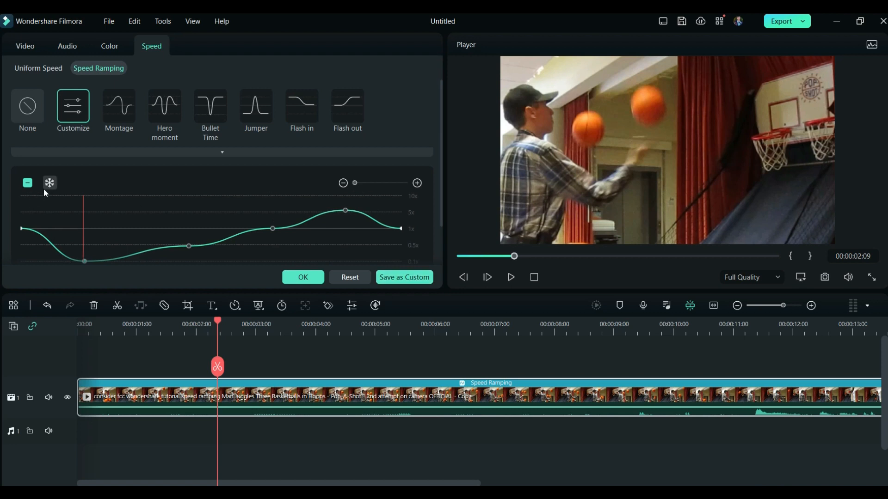
# Add two more speed points on the rising curve between the 0.10x point and the roughly 0.5x point.
pyautogui.click(124, 200)
pyautogui.click(27, 182)
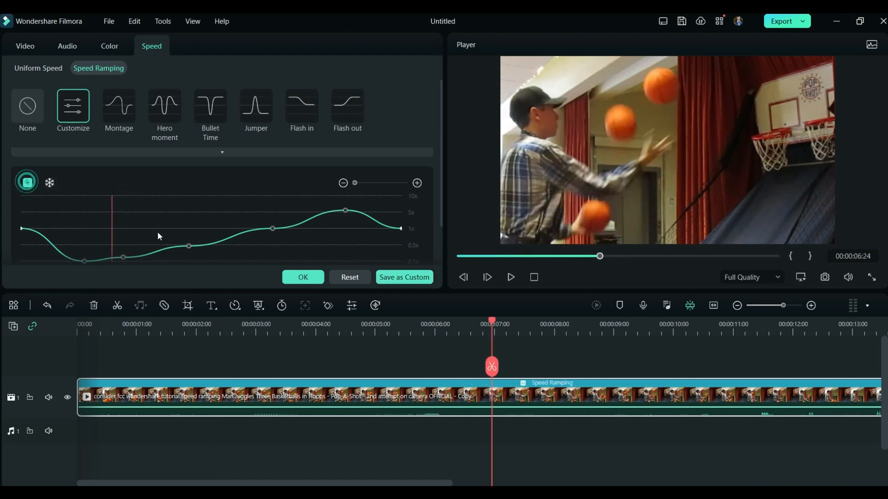
pyautogui.click(157, 231)
pyautogui.click(27, 182)
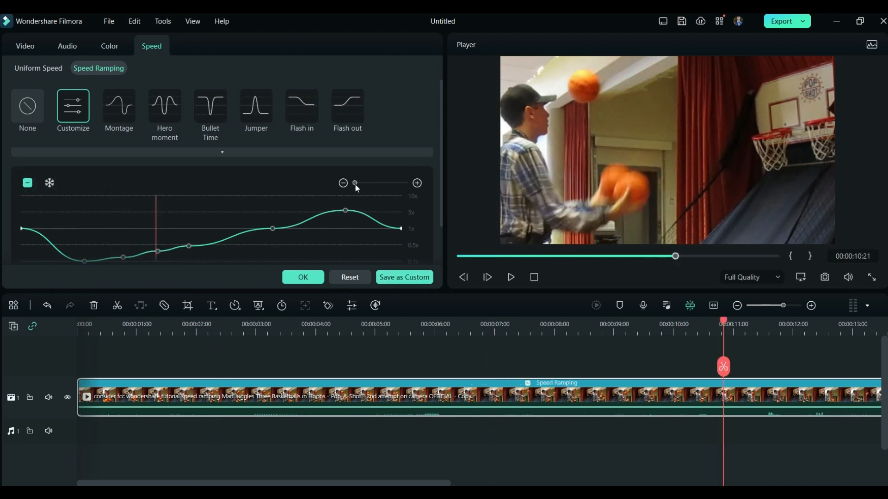
# Insert a 5.0-second freeze frame at the newest speed point, at about 00:00:10:21.
pyautogui.moveTo(356, 183)
pyautogui.mouseDown()
pyautogui.moveTo(373, 186)
pyautogui.moveTo(358, 185)
pyautogui.mouseUp()
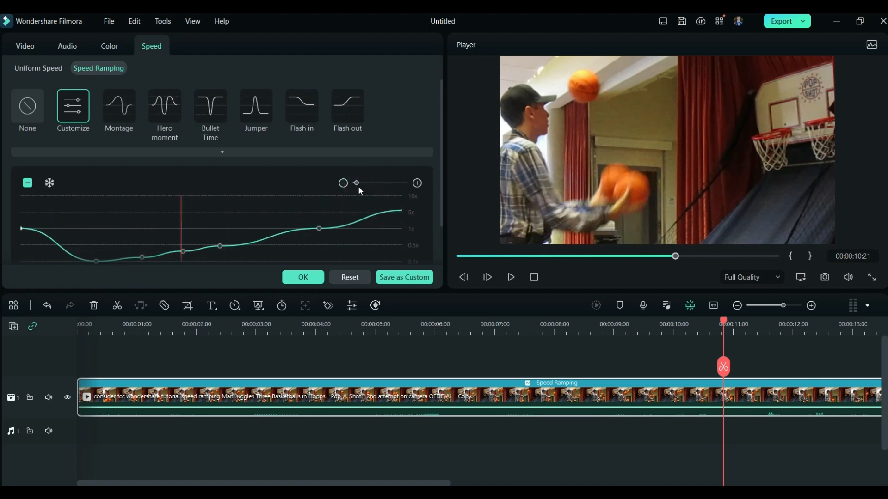
pyautogui.click(50, 184)
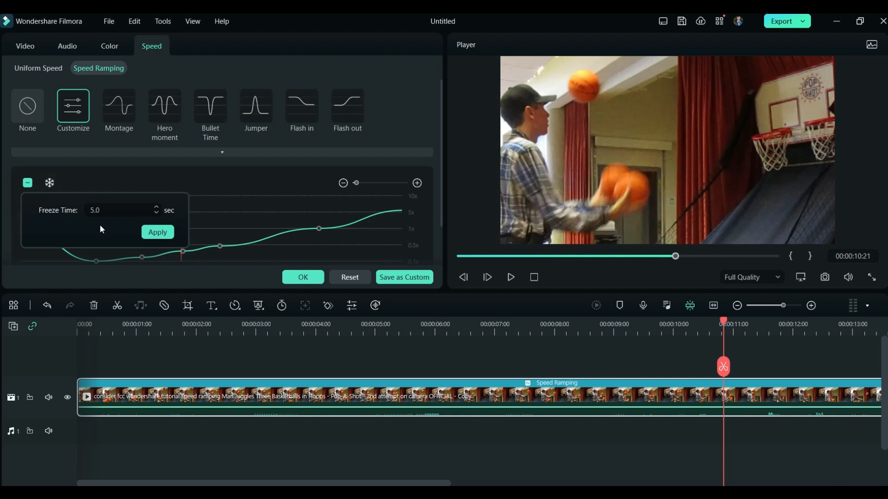
pyautogui.click(157, 232)
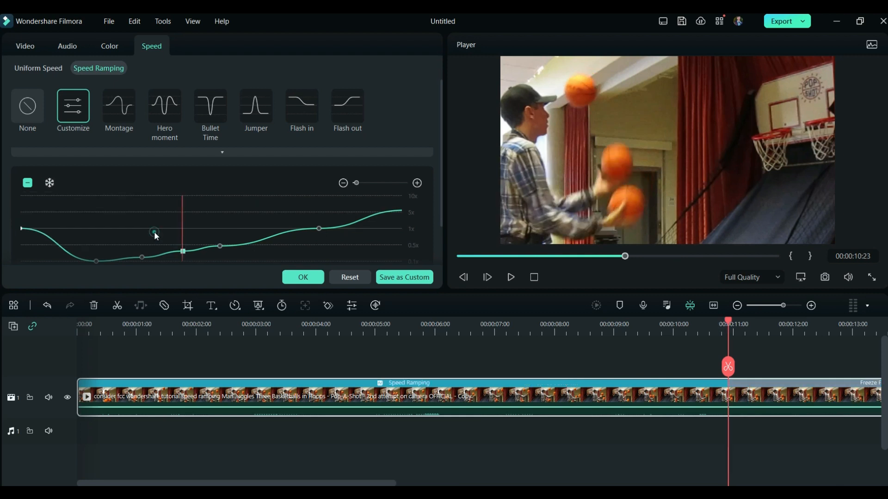
# Play the timeline from about 00:00:10:00 through the freeze frame and pause shortly after it.
pyautogui.scroll(-2, 597, 405)
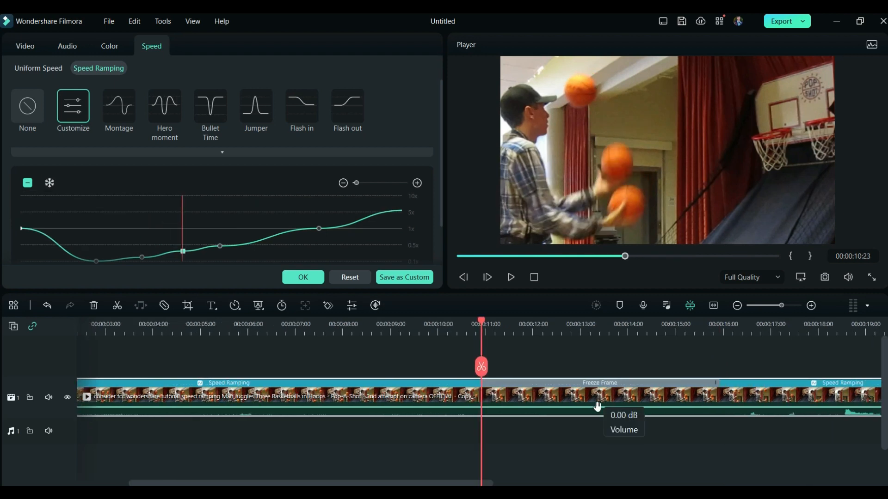
pyautogui.click(436, 329)
pyautogui.press('space')
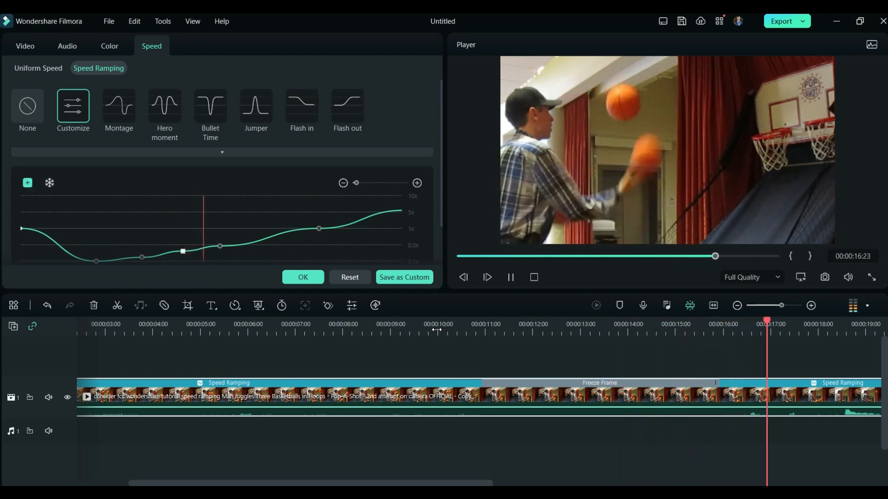
pyautogui.press('space')
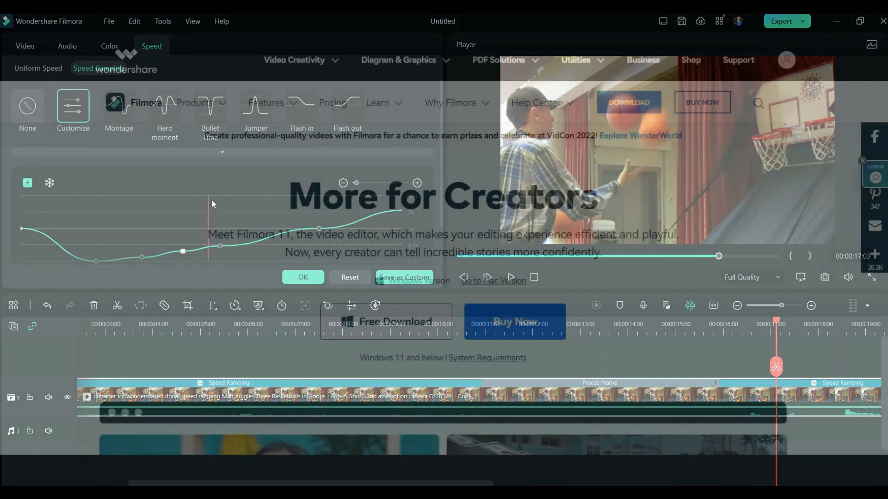
# Look through the new features, popular tools and template sections on the Filmora product website.
pyautogui.scroll(-15, 443, 268)
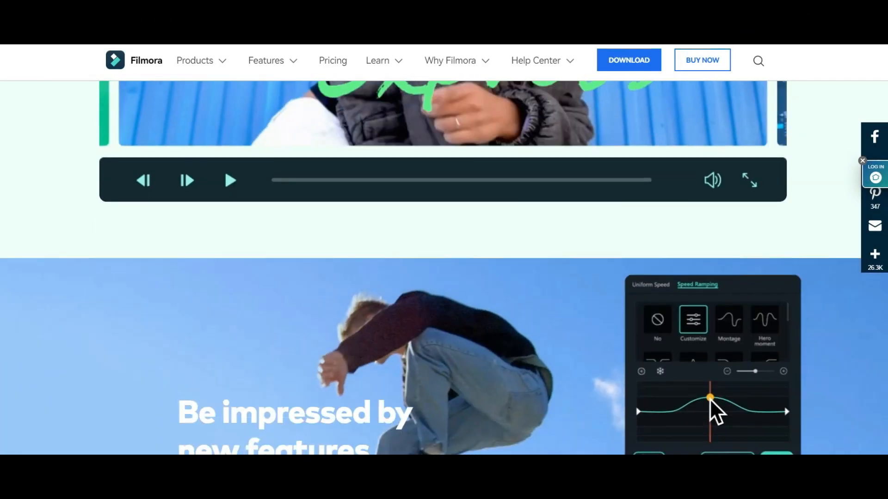
pyautogui.scroll(-15, 444, 268)
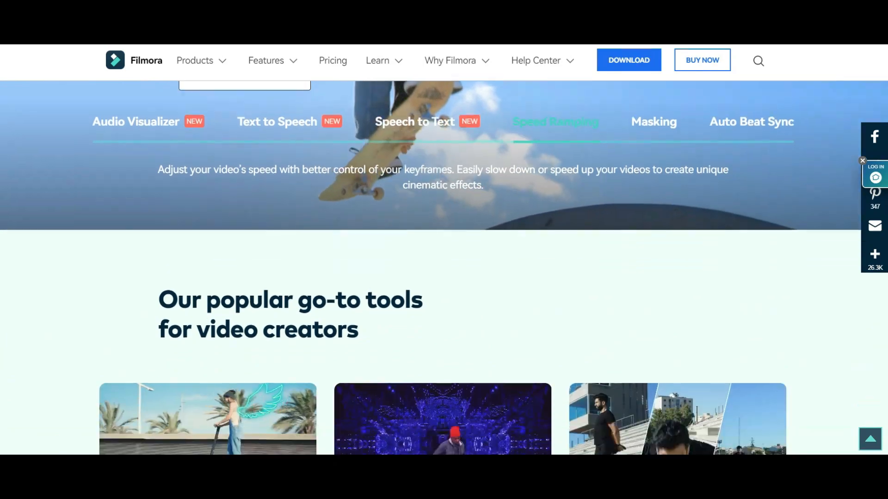
pyautogui.scroll(-15, 444, 268)
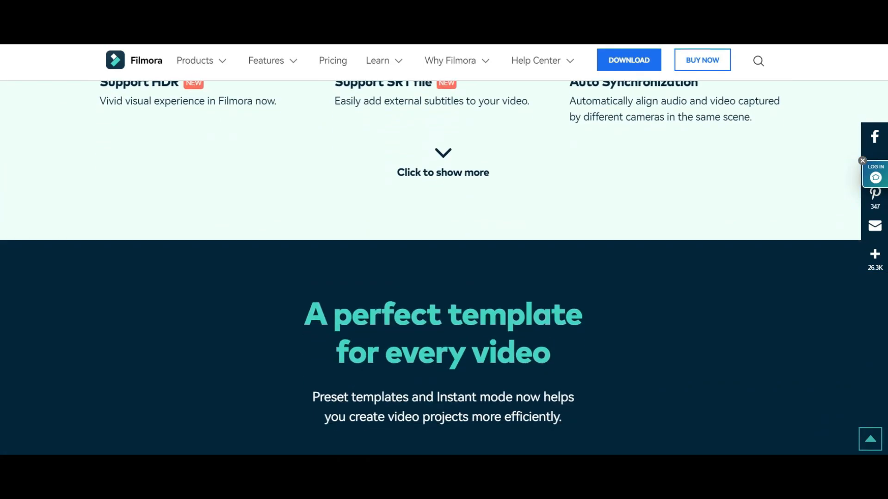
pyautogui.scroll(-20, 444, 269)
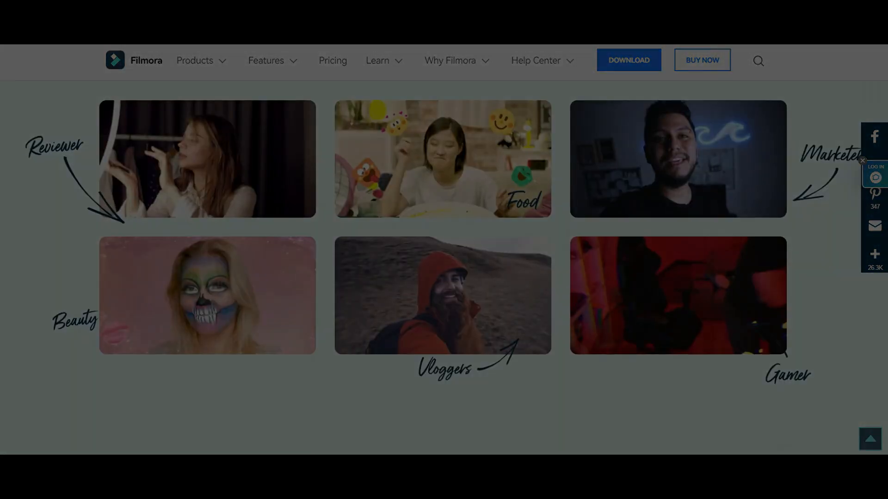